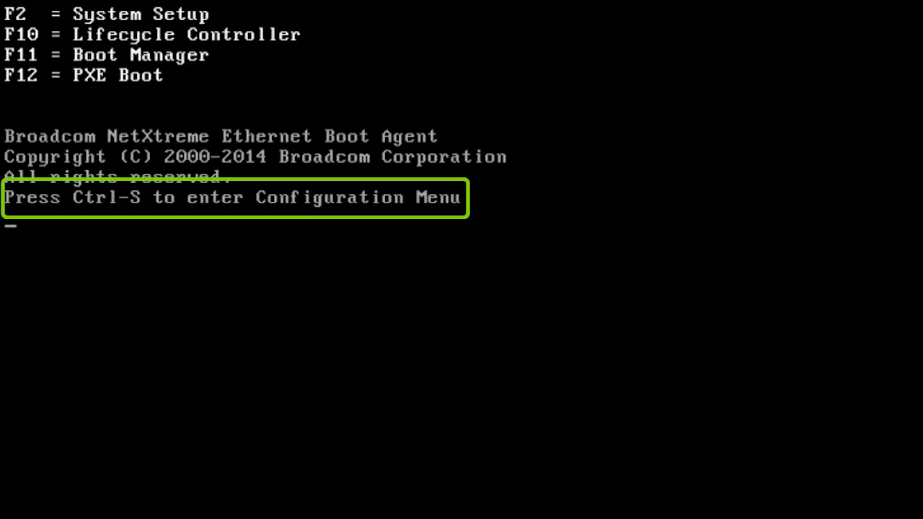
- Confirm the first BCM57840 port's MBA boot protocol is set to PXE
{"action": "key", "text": "ctrl+s"}
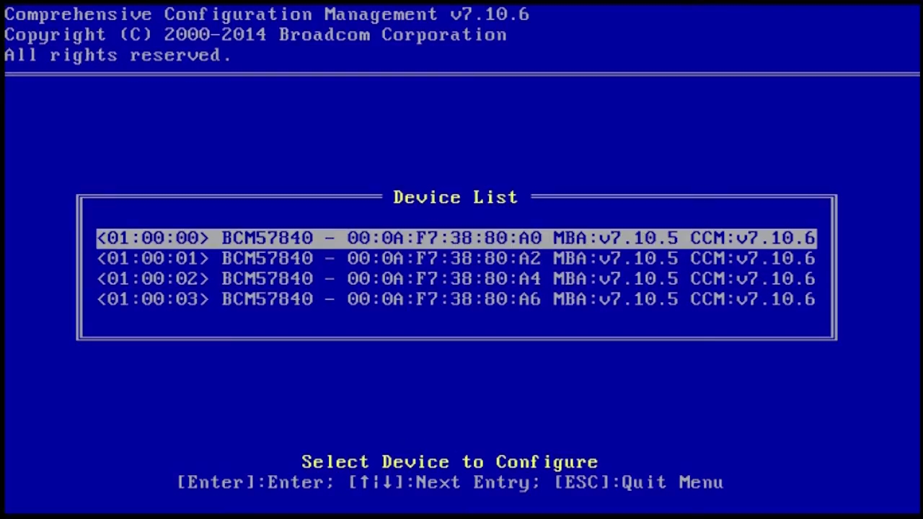
{"action": "key", "text": "Return"}
{"action": "key", "text": "Down"}
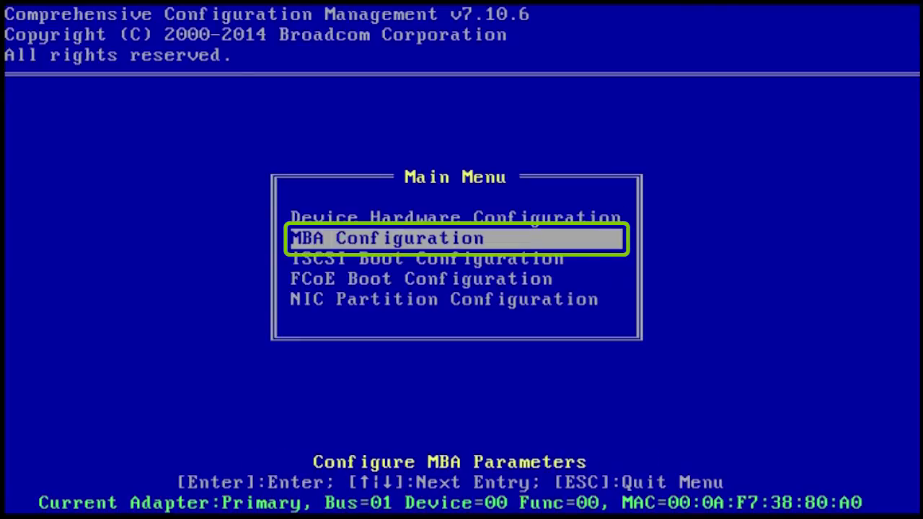
{"action": "key", "text": "Return"}
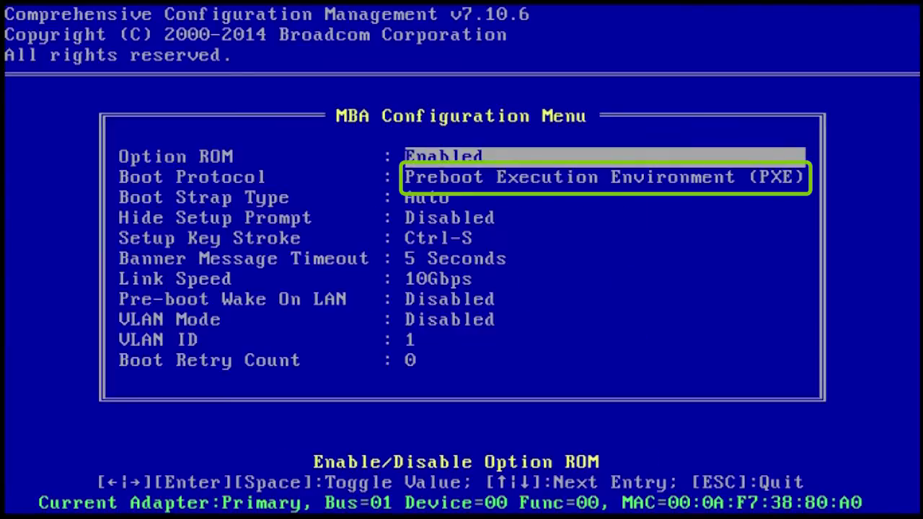
{"action": "key", "text": "Down"}
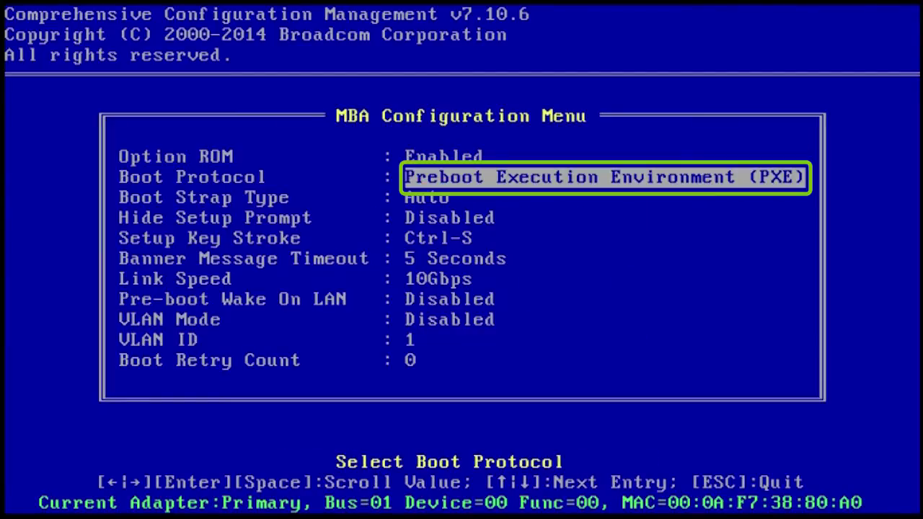
- Exit the Broadcom utility and reset the server from iDRAC's Power menu
{"action": "key", "text": "Escape"}
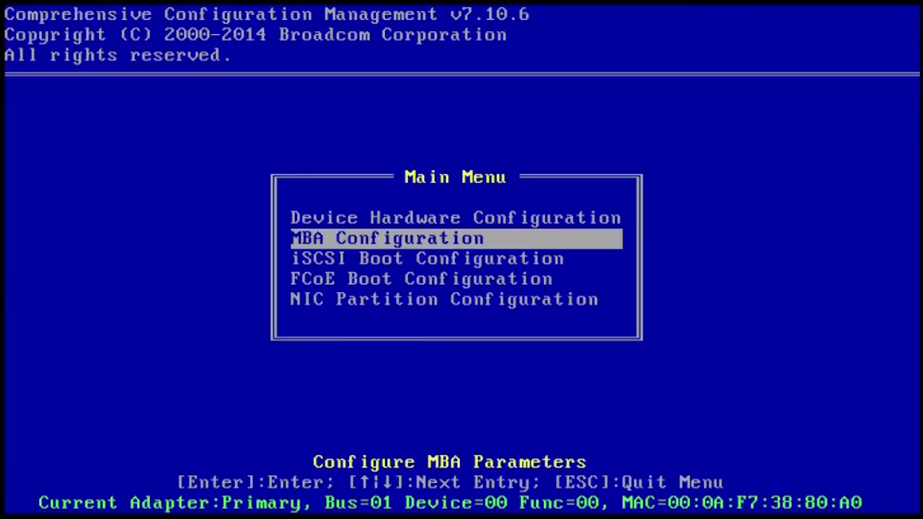
{"action": "key", "text": "Escape"}
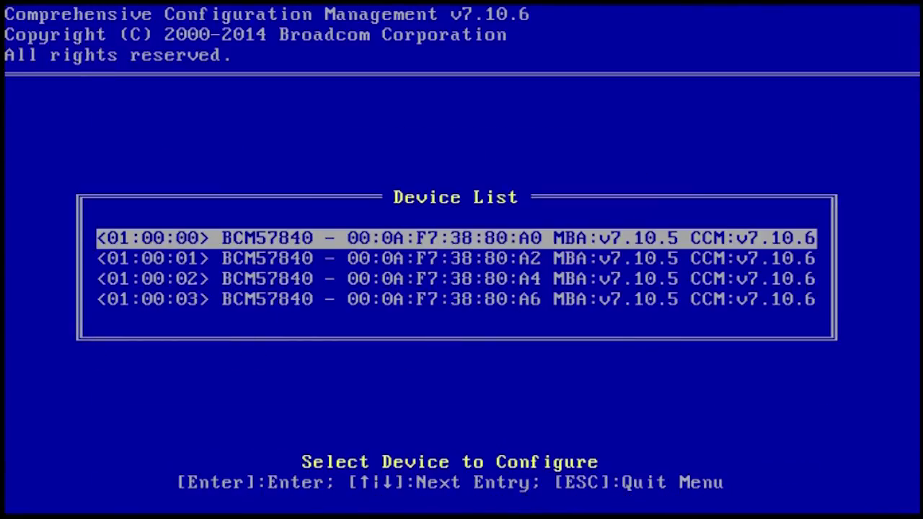
{"action": "left_click", "coordinate": [313, 81]}
{"action": "left_click", "coordinate": [442, 278]}
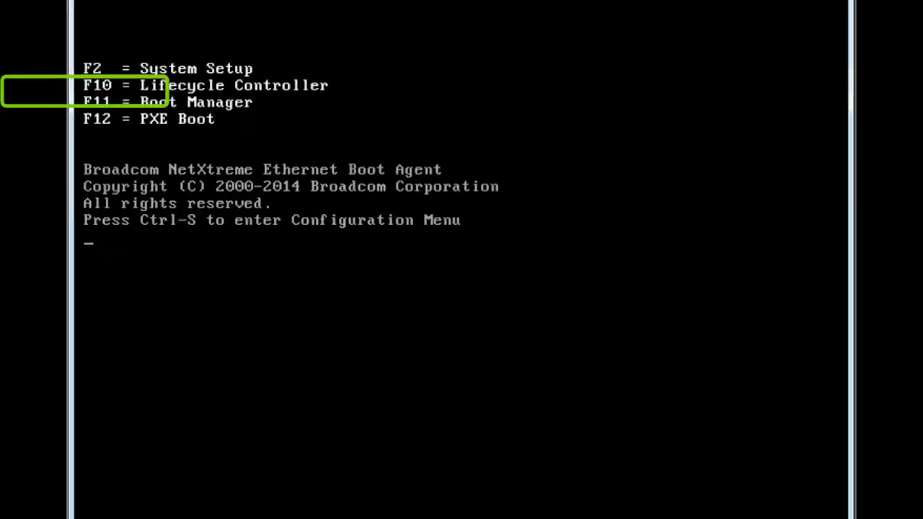
- PXE-boot and launch Red Hat Enterprise Linux 7.0-Server-x86_64 from the Beaker RHEL7 menu
{"action": "key", "text": "F12"}
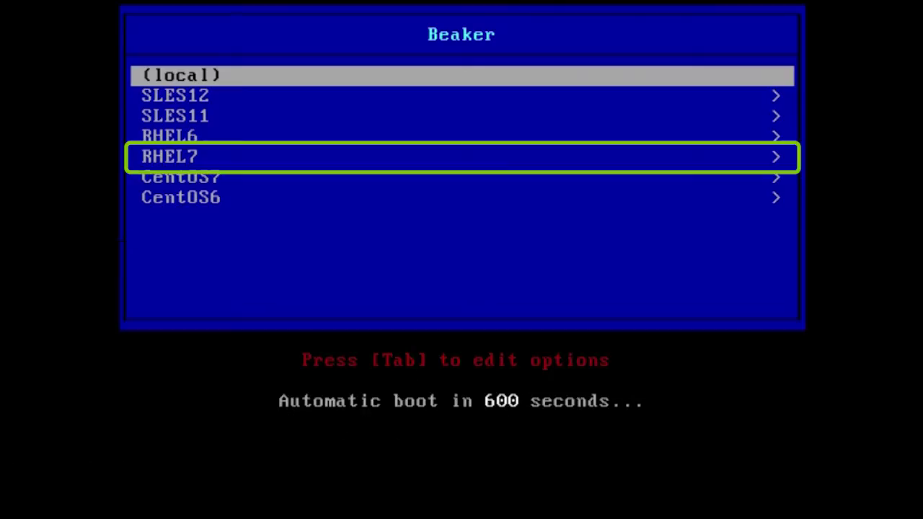
{"action": "key", "text": "Down"}
{"action": "key", "text": "Down"}
{"action": "key", "text": "Down"}
{"action": "key", "text": "Down"}
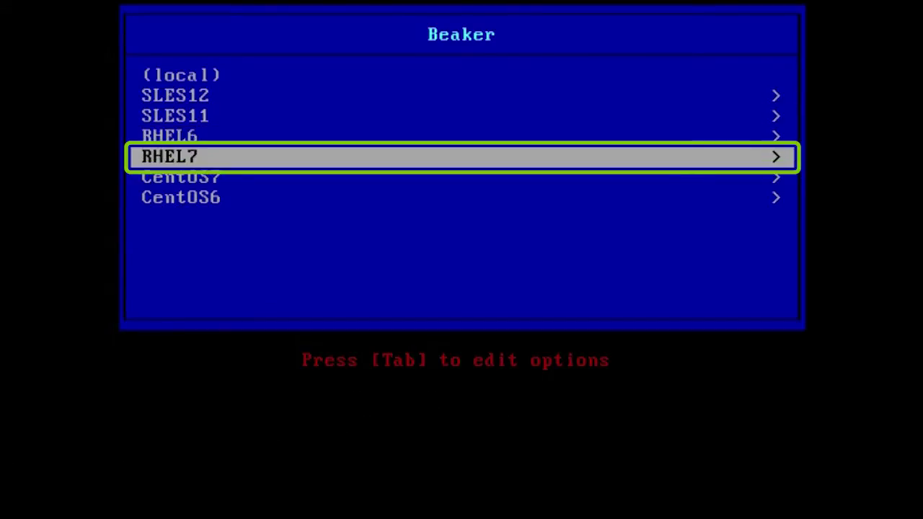
{"action": "key", "text": "Return"}
{"action": "key", "text": "Return"}
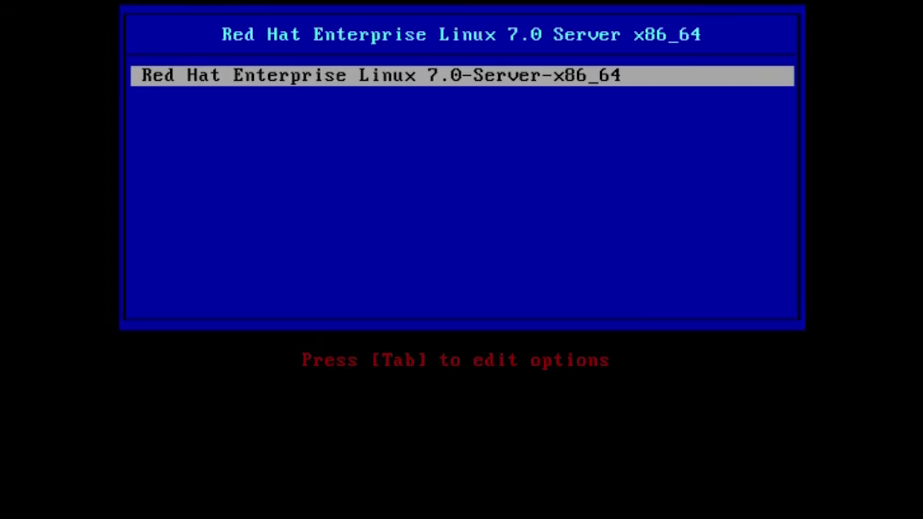
{"action": "key", "text": "Return"}
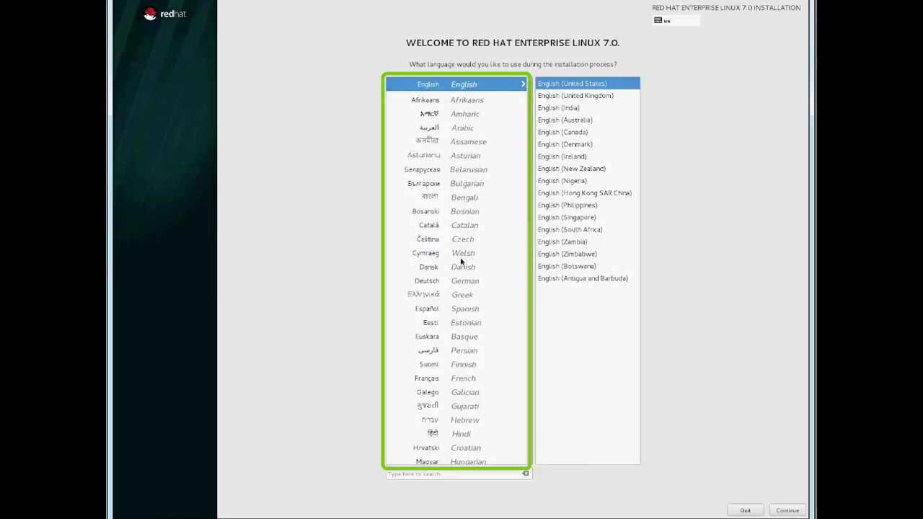
- Keep English (United States) and choose the local disk with automatic partitioning
{"action": "left_click", "coordinate": [786, 510]}
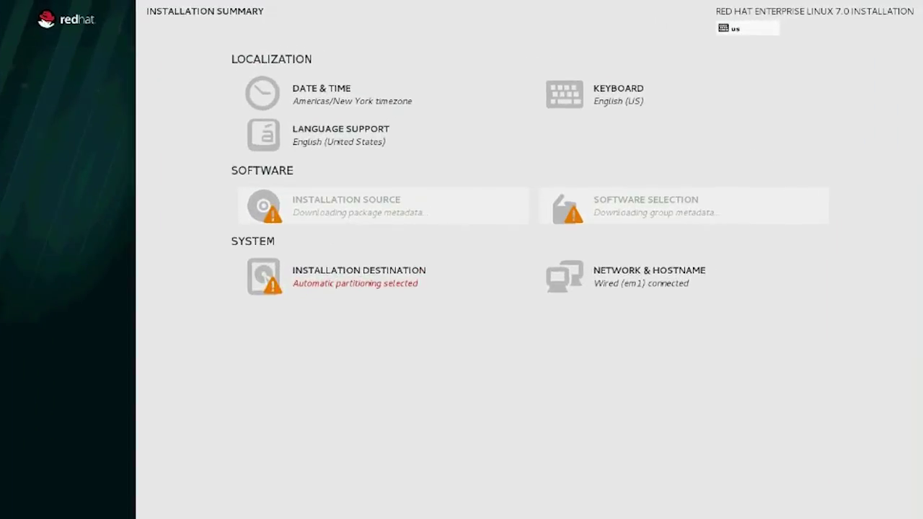
{"action": "left_click", "coordinate": [321, 271]}
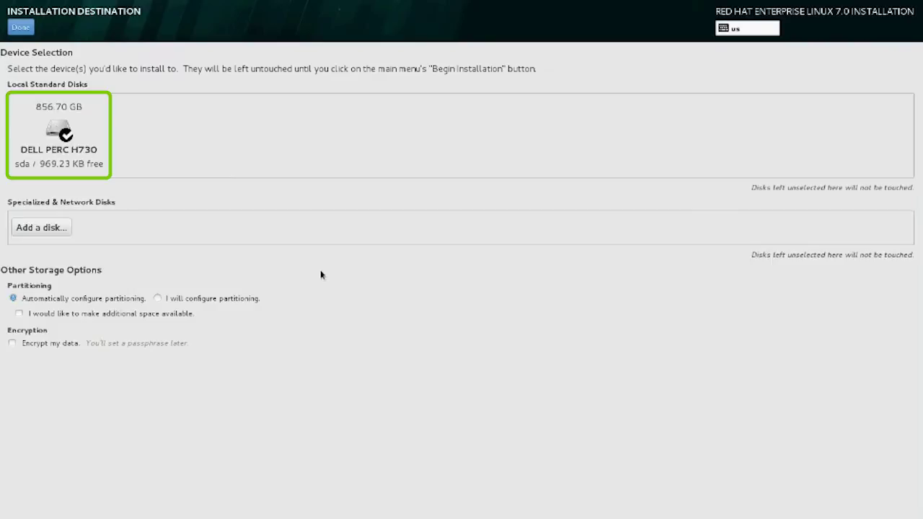
{"action": "left_click", "coordinate": [76, 146]}
{"action": "left_click", "coordinate": [19, 26]}
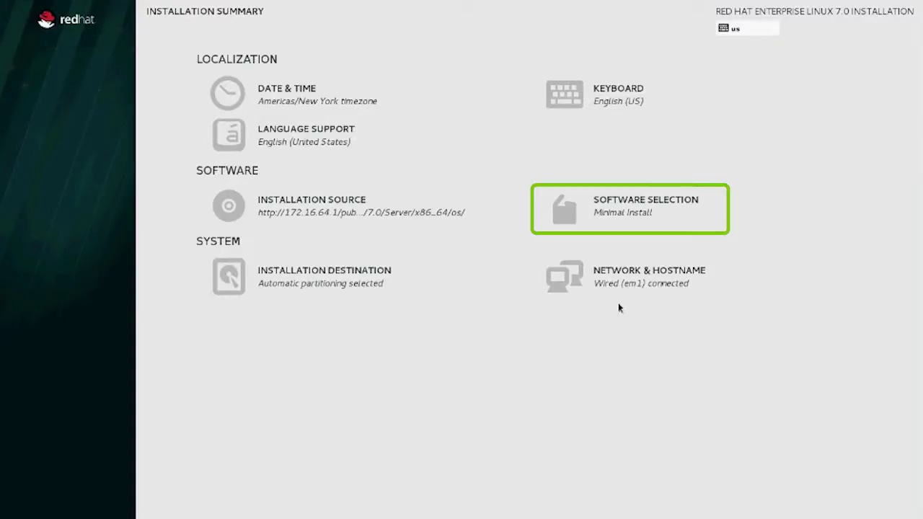
- Choose Server with GUI as the base software environment
{"action": "left_click", "coordinate": [602, 220]}
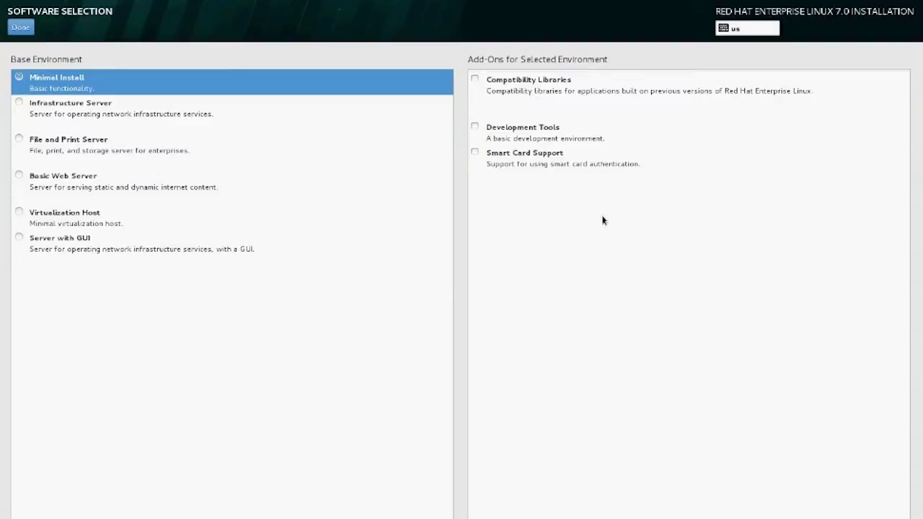
{"action": "left_click", "coordinate": [193, 247]}
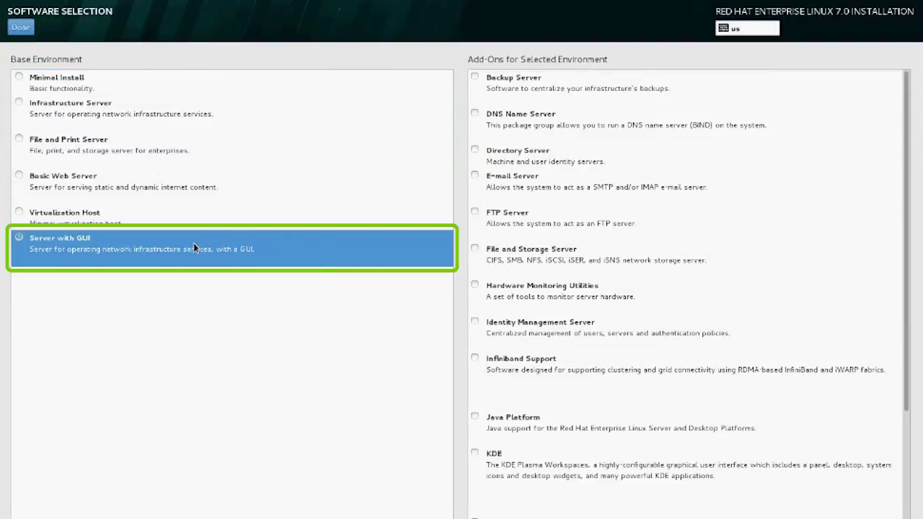
{"action": "left_click", "coordinate": [22, 27]}
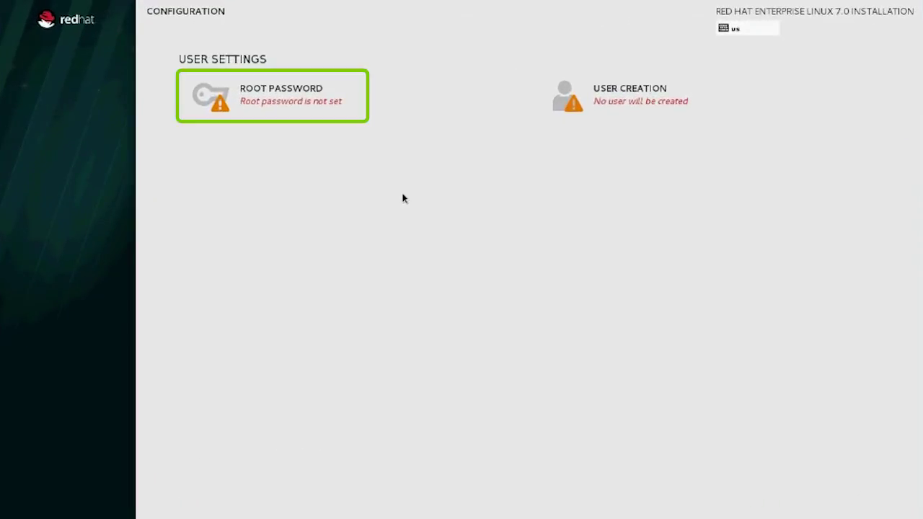
- Enter and confirm the root password, then let the installation complete
{"action": "left_click", "coordinate": [271, 105]}
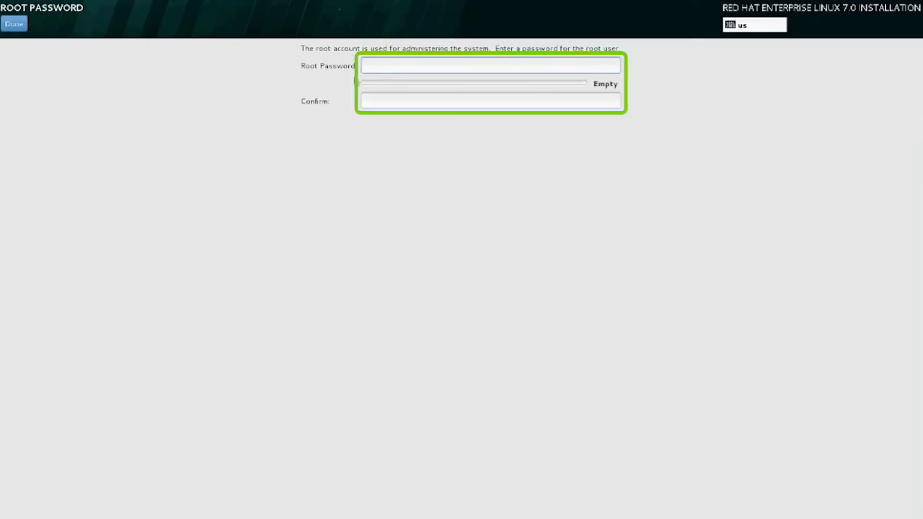
{"action": "type", "text": "••••••"}
{"action": "key", "text": "Tab"}
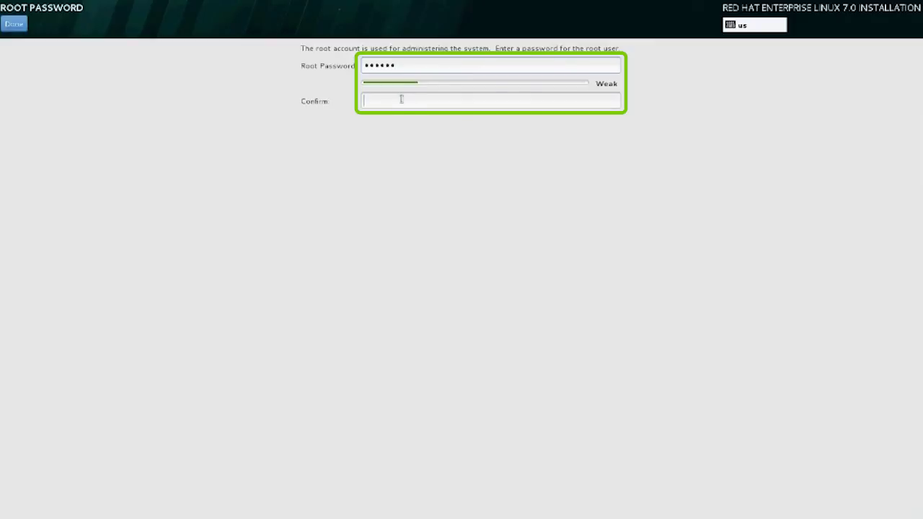
{"action": "type", "text": "••••••"}
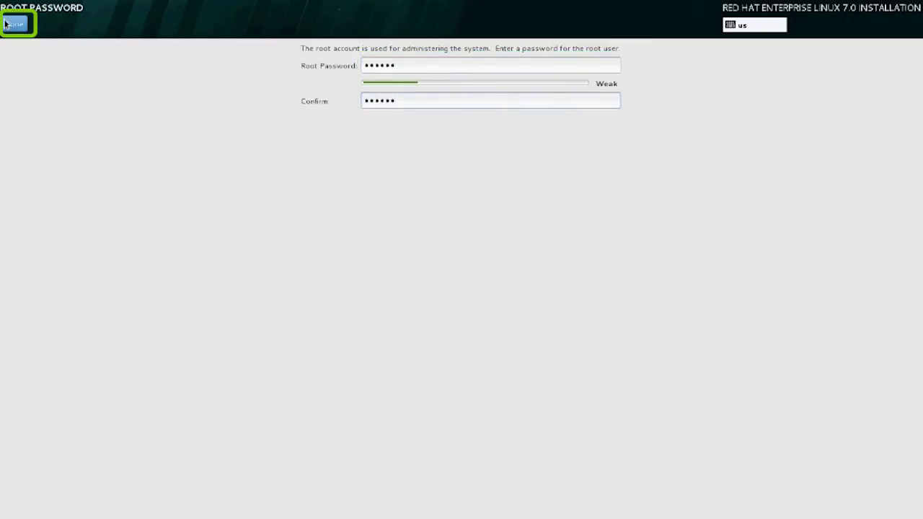
{"action": "left_click", "coordinate": [10, 25]}
{"action": "left_click", "coordinate": [10, 25]}
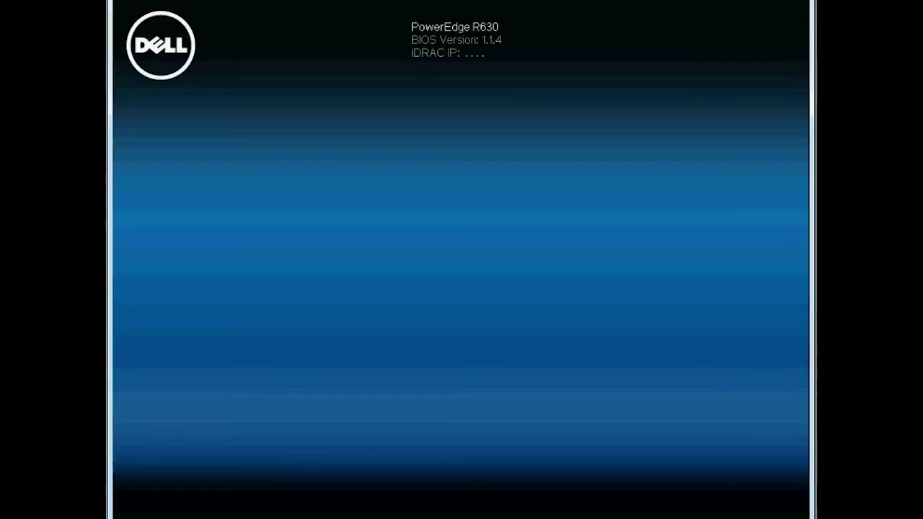
- Use F11 One-shot BIOS Boot Menu to boot from the PERC H730 RAID drive
{"action": "key", "text": "F11"}
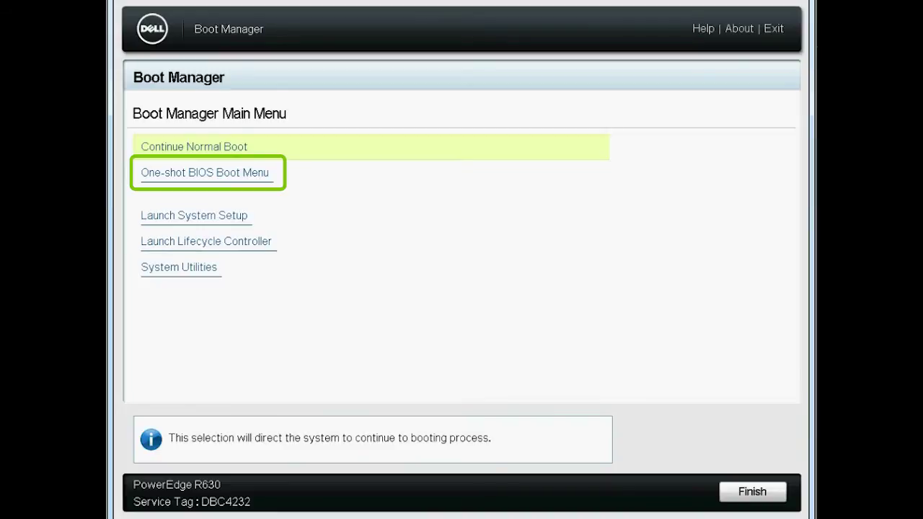
{"action": "key", "text": "Down"}
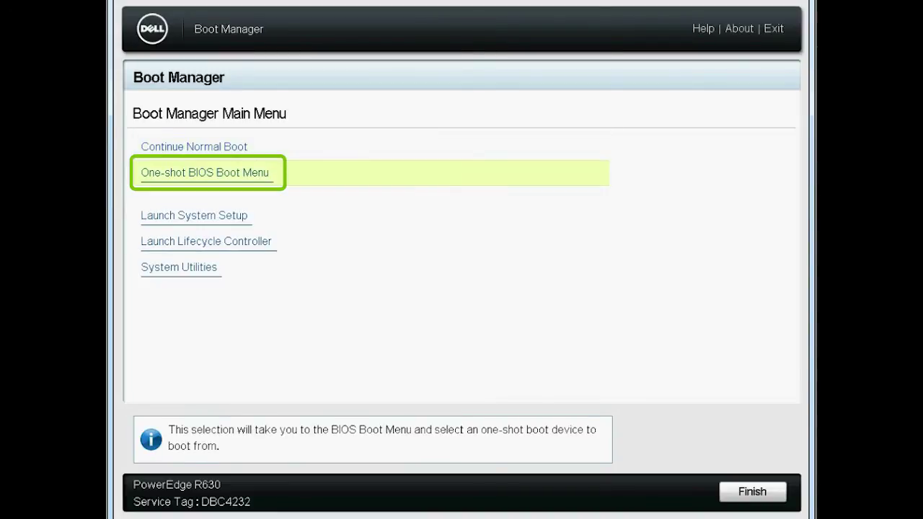
{"action": "key", "text": "Return"}
{"action": "key", "text": "Down"}
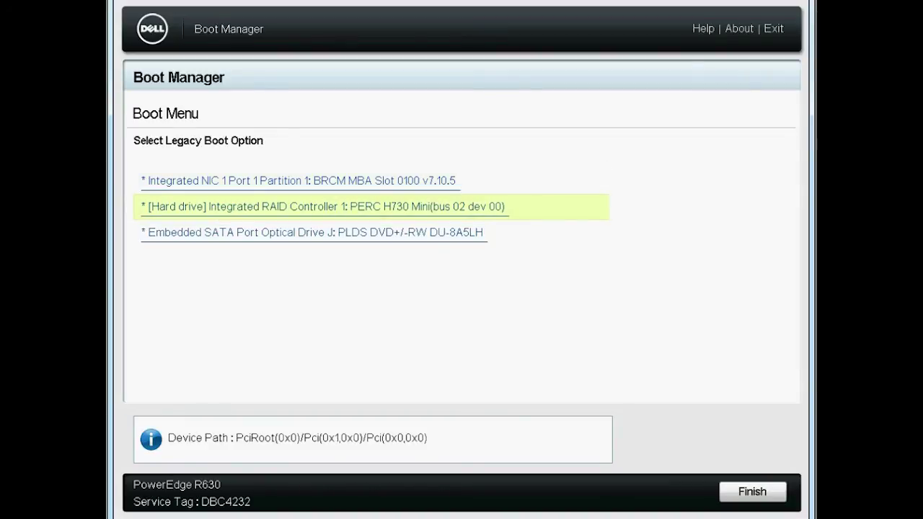
{"action": "key", "text": "Return"}
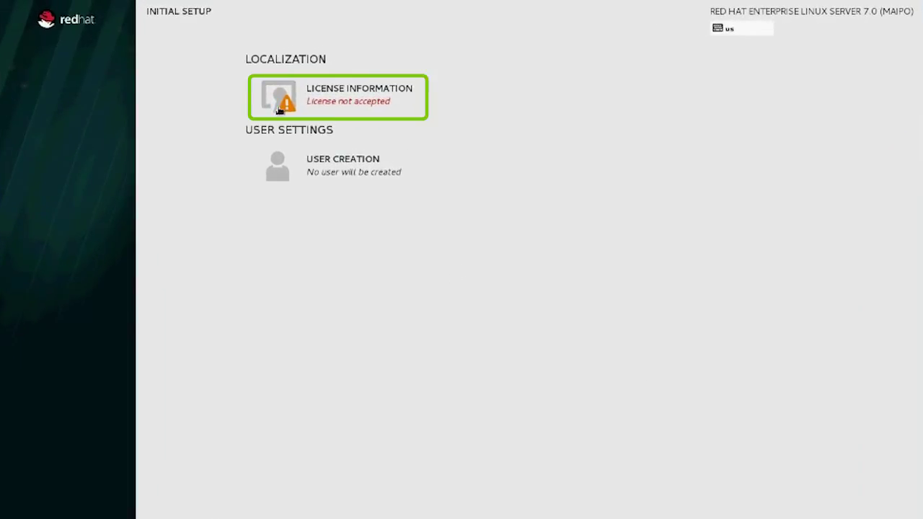
- Accept the RHEL license agreement in License Information
{"action": "left_click", "coordinate": [280, 109]}
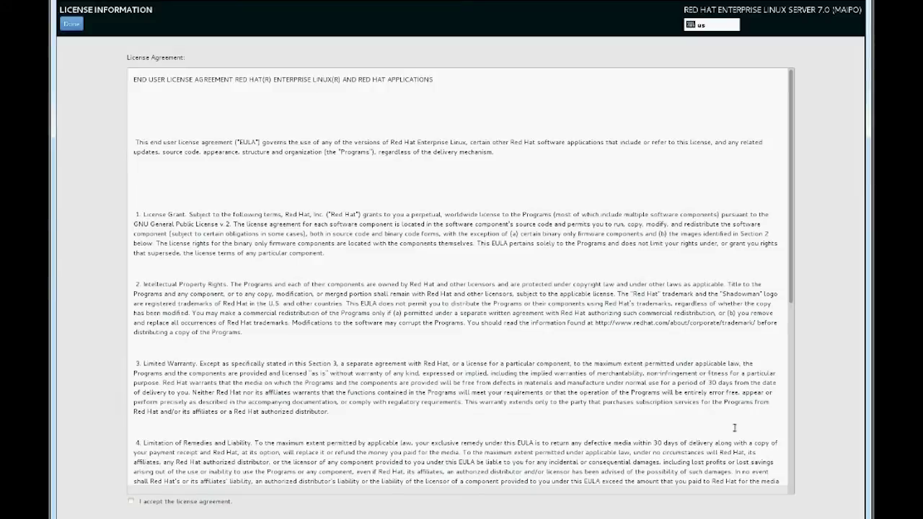
{"action": "scroll", "coordinate": [631, 471], "scroll_direction": "down", "scroll_amount": 5}
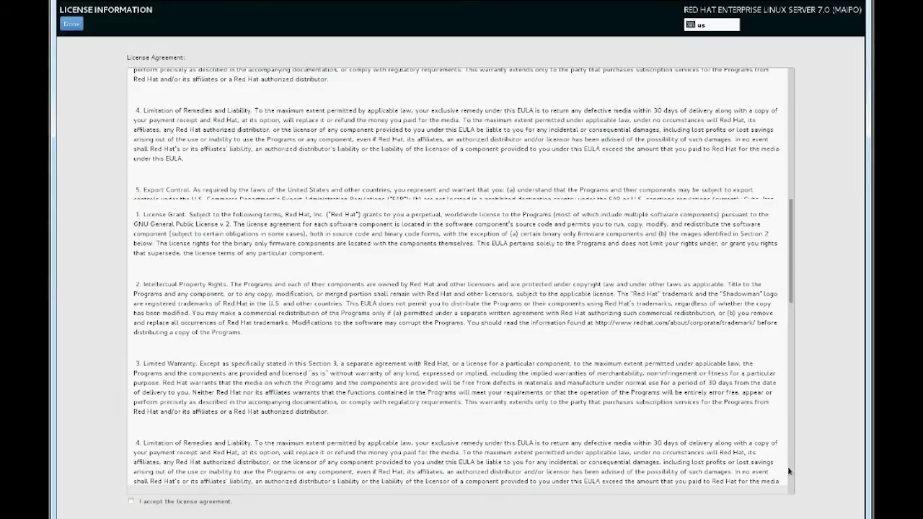
{"action": "left_click", "coordinate": [215, 505]}
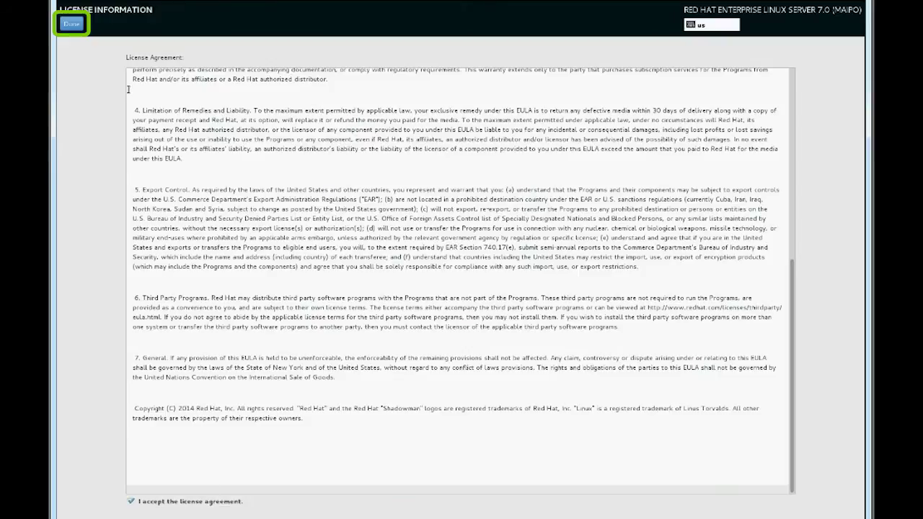
{"action": "left_click", "coordinate": [72, 26]}
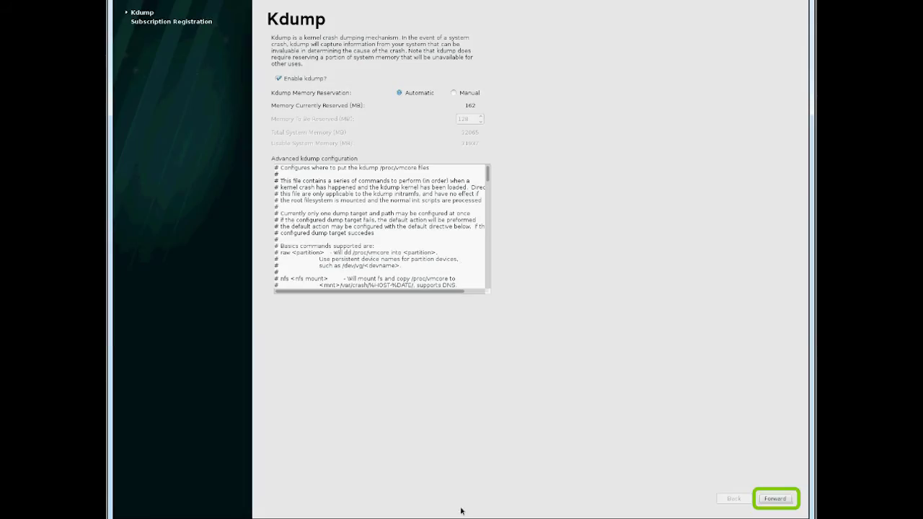
- Keep Kdump enabled, choose 'No, register later', and finish Initial Setup
{"action": "left_click", "coordinate": [770, 499]}
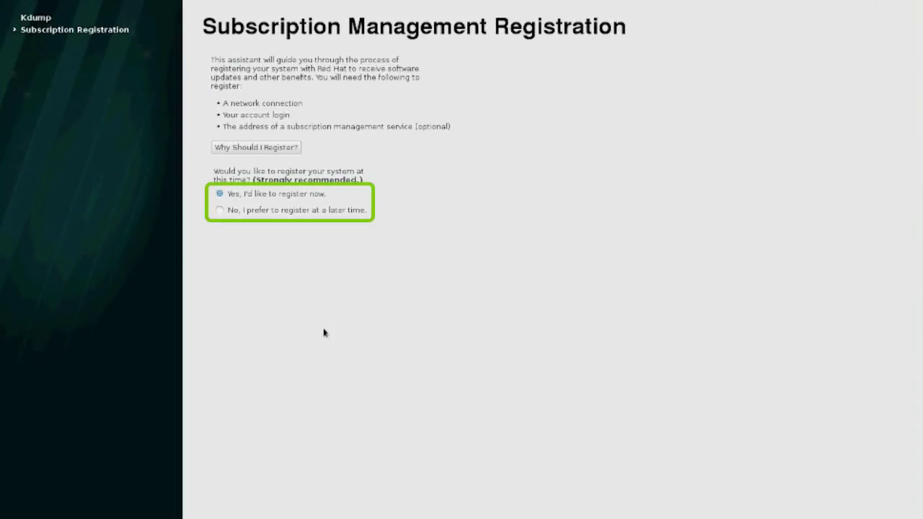
{"action": "left_click", "coordinate": [266, 210]}
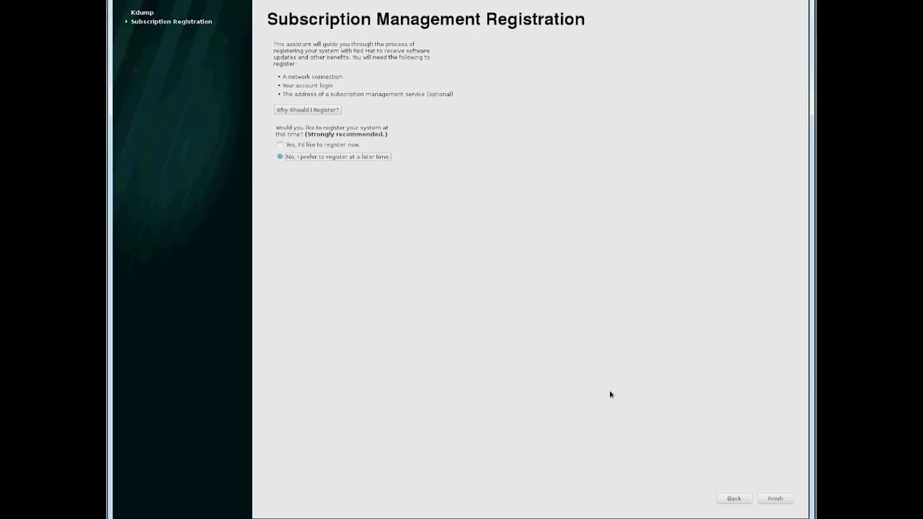
{"action": "left_click", "coordinate": [786, 503]}
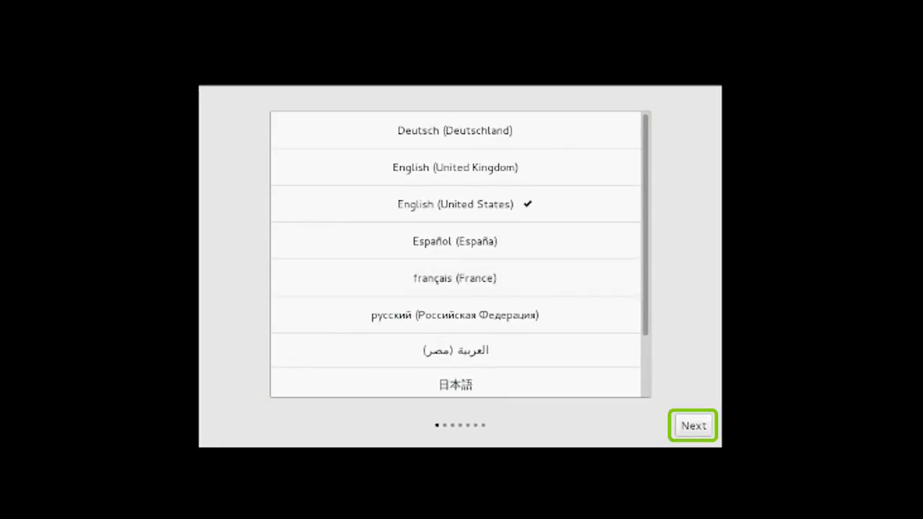
{"action": "left_click", "coordinate": [694, 425]}
{"action": "left_click", "coordinate": [684, 425]}
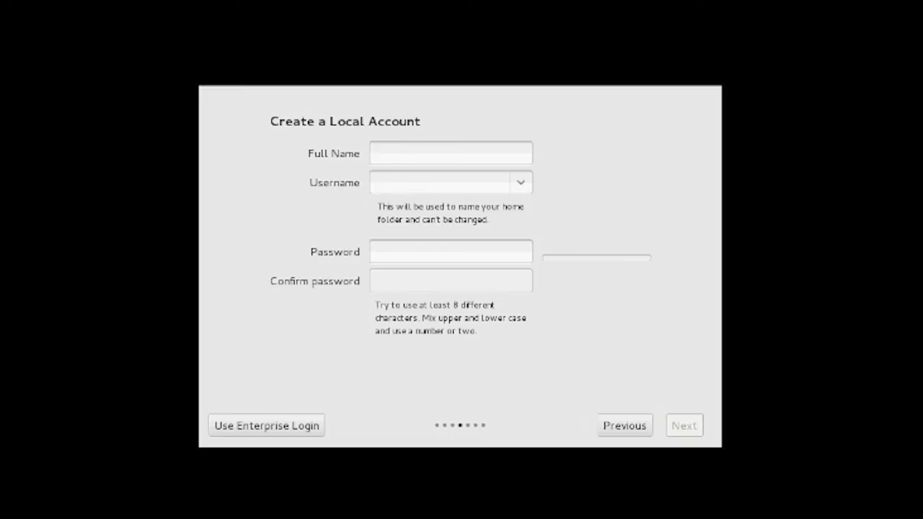
{"action": "type", "text": "Dell"}
{"action": "key", "text": "Tab"}
{"action": "key", "text": "Tab"}
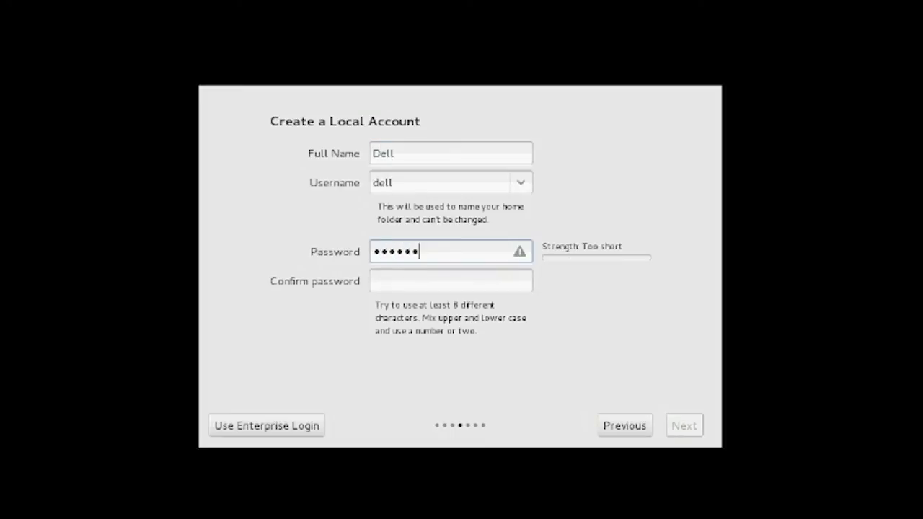
{"action": "key", "text": "Tab"}
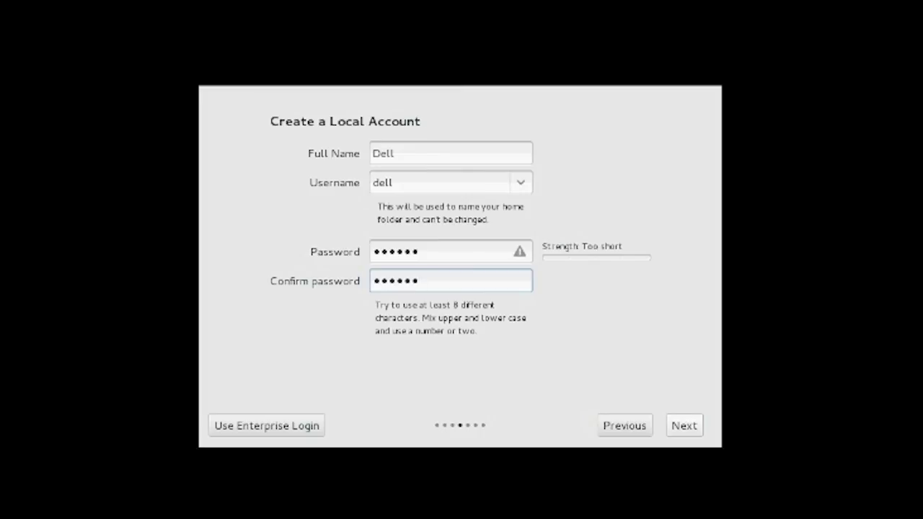
{"action": "key", "text": "Return"}
- Accept New York as location, start using GNOME, and close GNOME Help
{"action": "key", "text": "Return"}
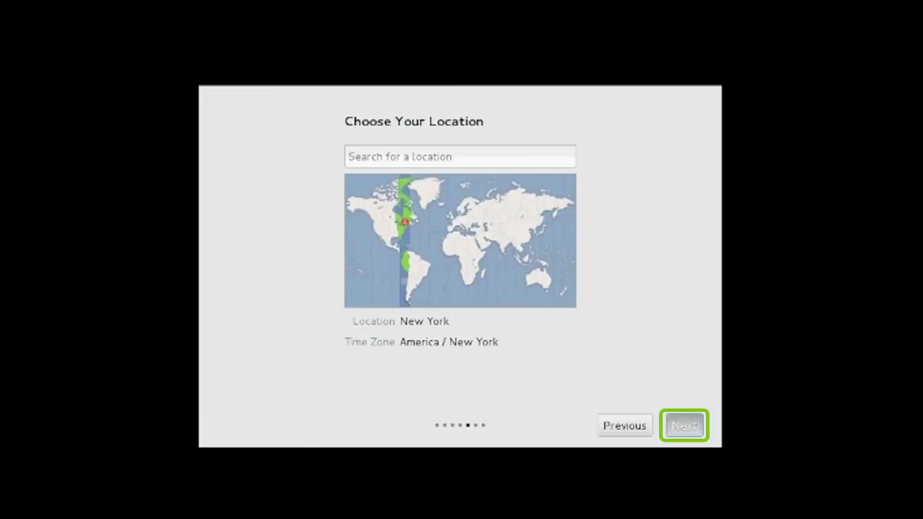
{"action": "key", "text": "Return"}
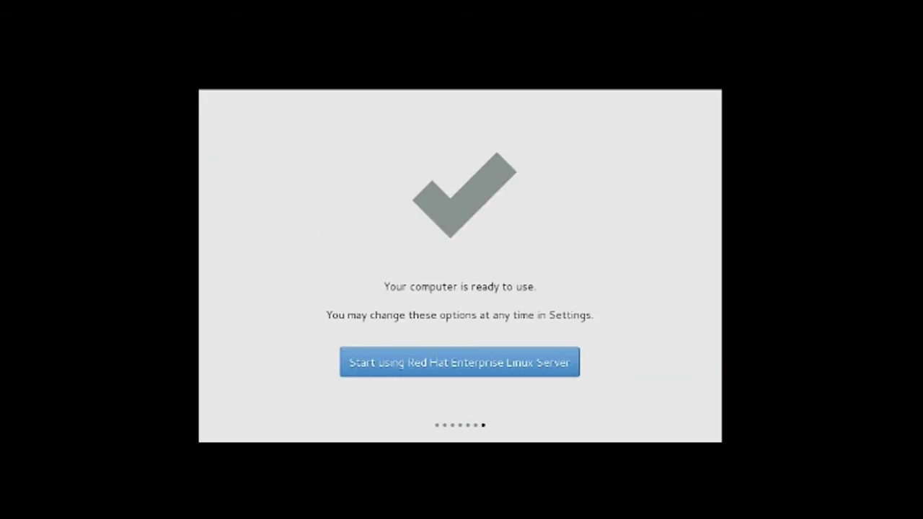
{"action": "left_click", "coordinate": [515, 373]}
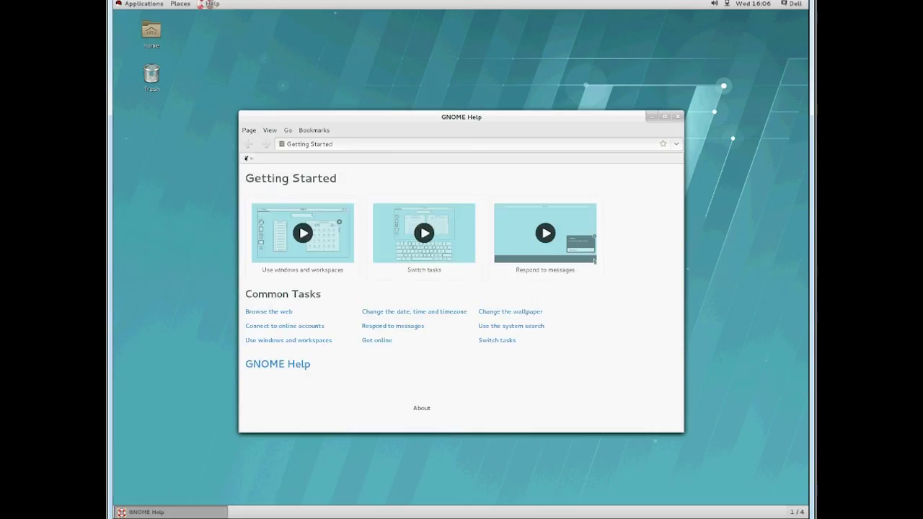
{"action": "left_click", "coordinate": [676, 116]}
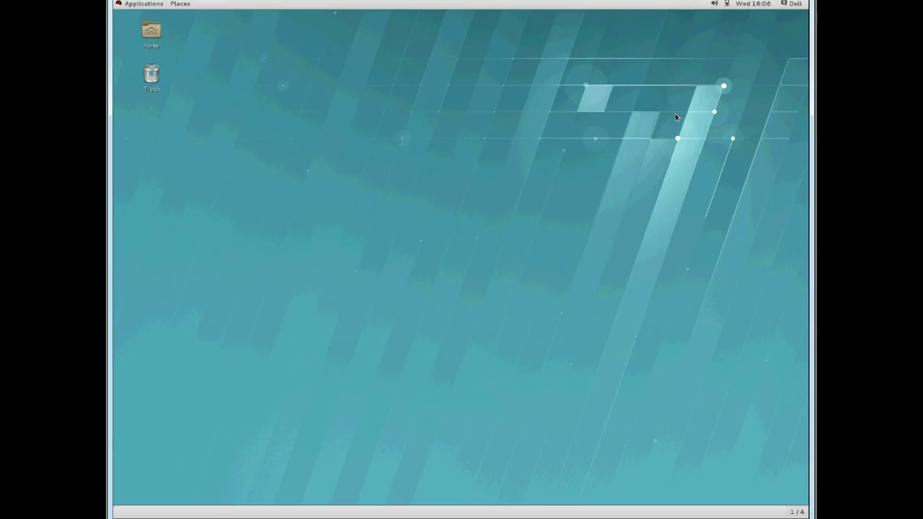